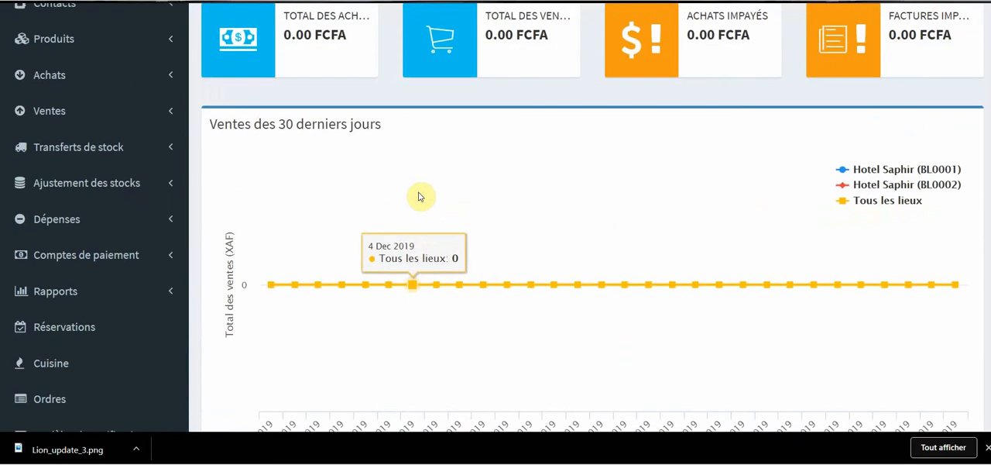
Step: Open the tax rates page (Les taux d'imposition) within the settings
{"action": "scroll", "coordinate": [407, 195], "scroll_direction": "down", "scroll_amount": 1}
{"action": "scroll", "coordinate": [395, 206], "scroll_direction": "up", "scroll_amount": 2}
{"action": "scroll", "coordinate": [383, 209], "scroll_direction": "down", "scroll_amount": 1}
{"action": "scroll", "coordinate": [383, 210], "scroll_direction": "down", "scroll_amount": 2}
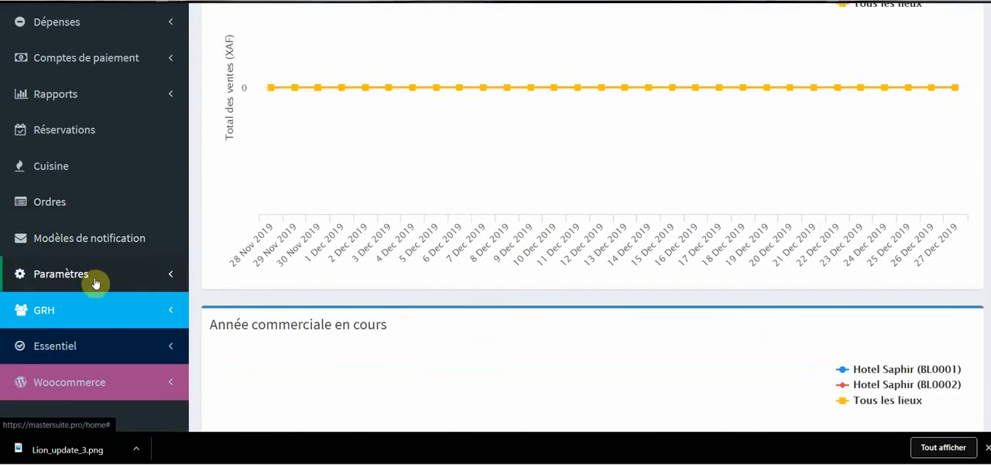
{"action": "left_click", "coordinate": [147, 275]}
{"action": "scroll", "coordinate": [149, 255], "scroll_direction": "down", "scroll_amount": 1}
{"action": "scroll", "coordinate": [149, 255], "scroll_direction": "down", "scroll_amount": 2}
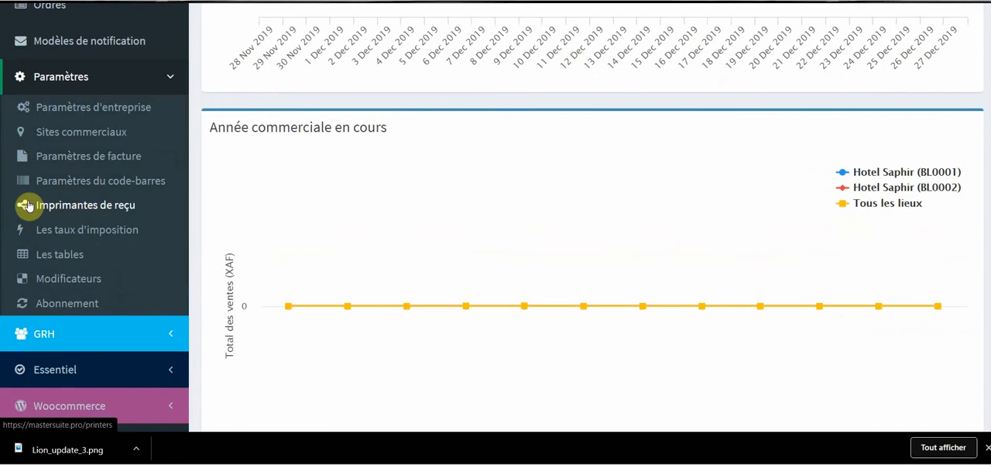
{"action": "left_click", "coordinate": [100, 235]}
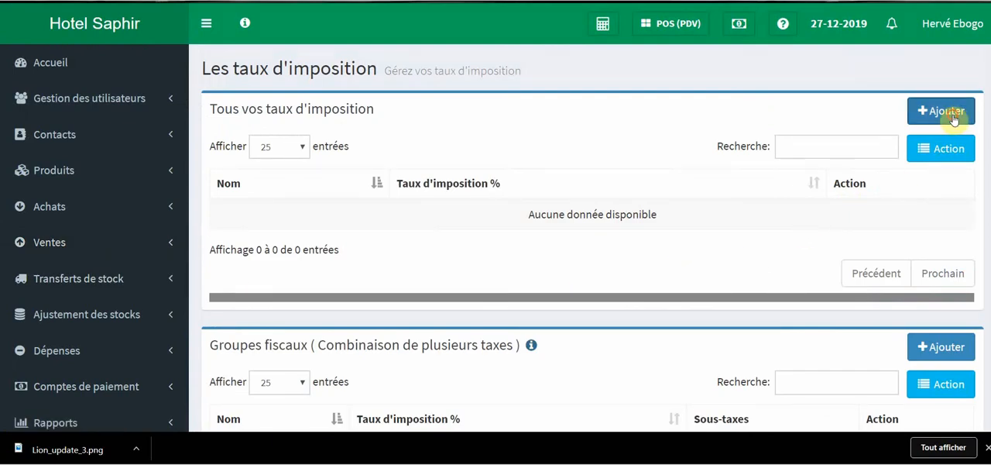
Step: Start a new tax rate and name it "TVA 20%"
{"action": "left_click", "coordinate": [953, 114]}
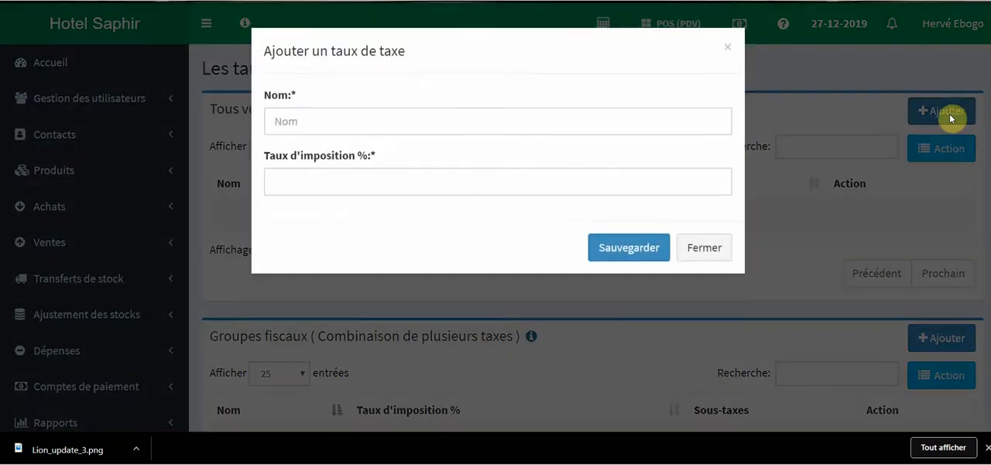
{"action": "left_click", "coordinate": [406, 120]}
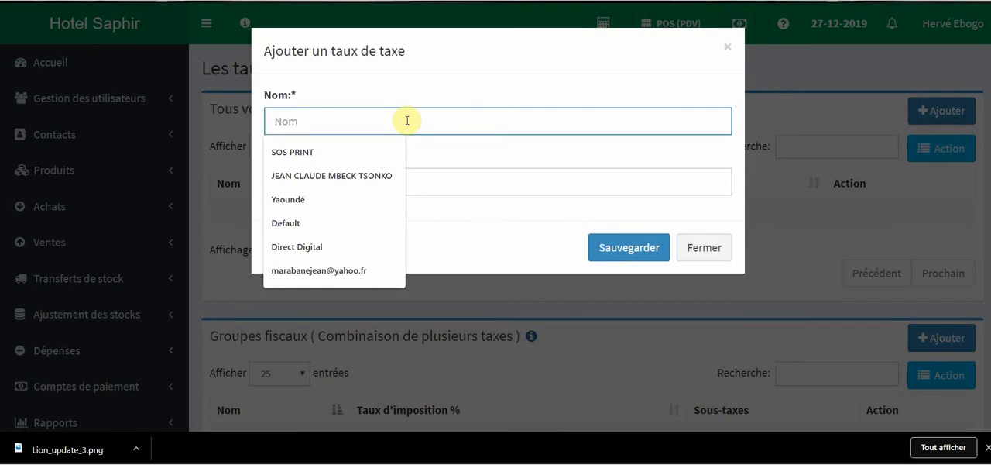
{"action": "type", "text": "TVA 18%"}
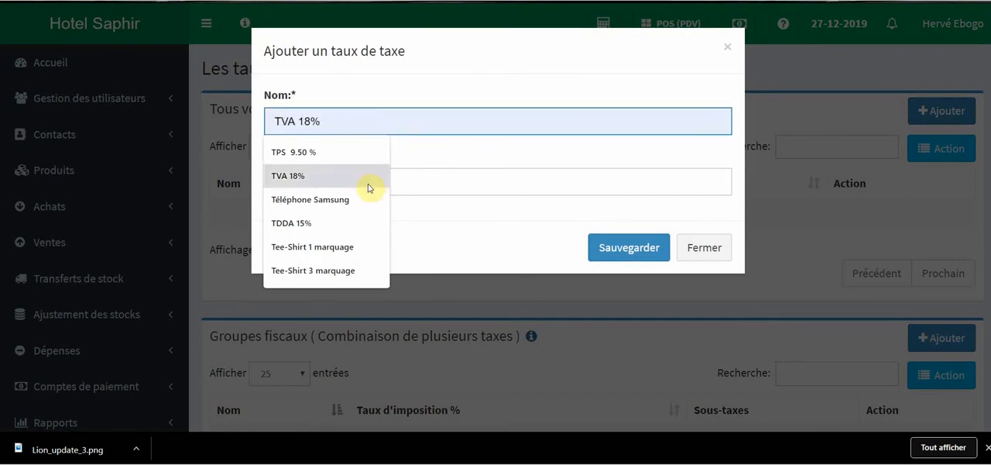
{"action": "left_click", "coordinate": [364, 178]}
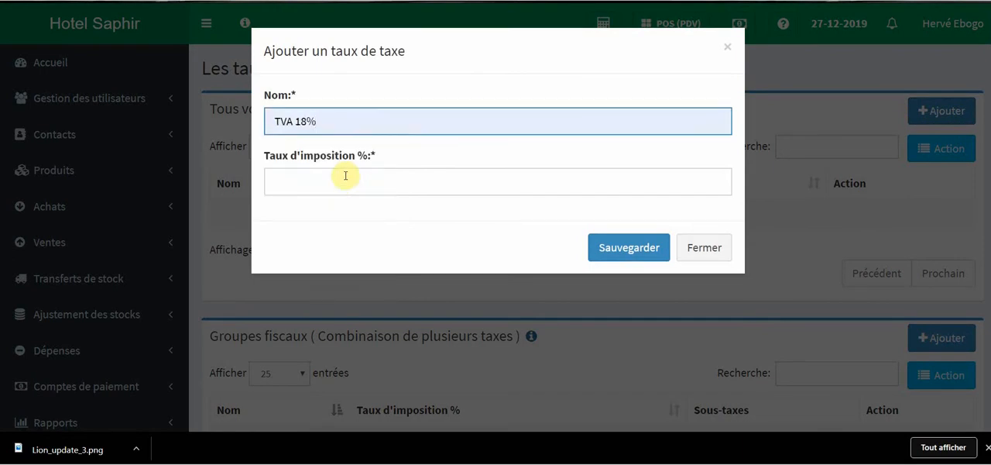
{"action": "triple_click", "coordinate": [308, 120]}
{"action": "left_click", "coordinate": [307, 121]}
{"action": "key", "text": "BackSpace"}
{"action": "key", "text": "BackSpace"}
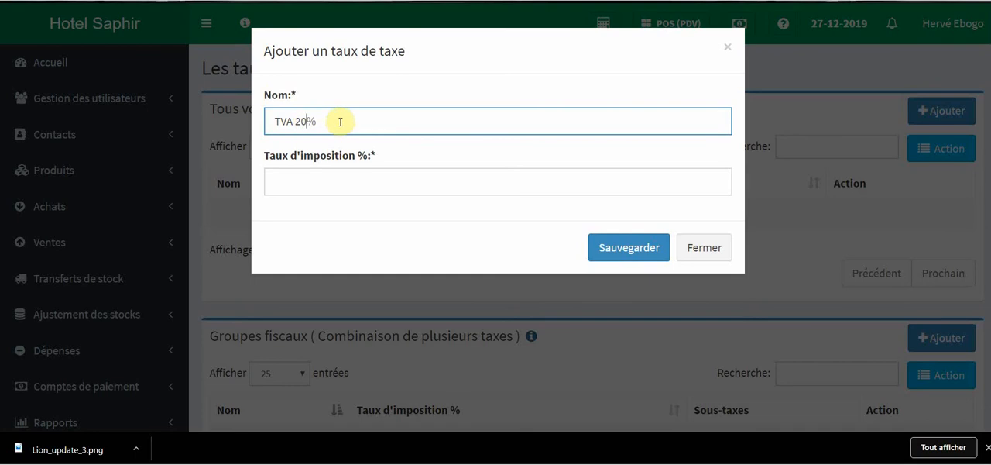
Step: Set the new tax rate's percentage to 20 and save it
{"action": "left_click", "coordinate": [340, 180]}
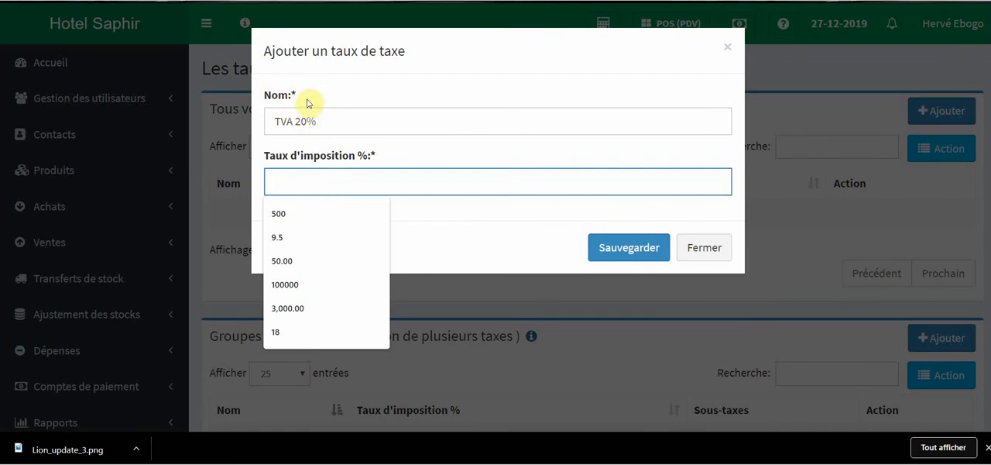
{"action": "left_click", "coordinate": [313, 179]}
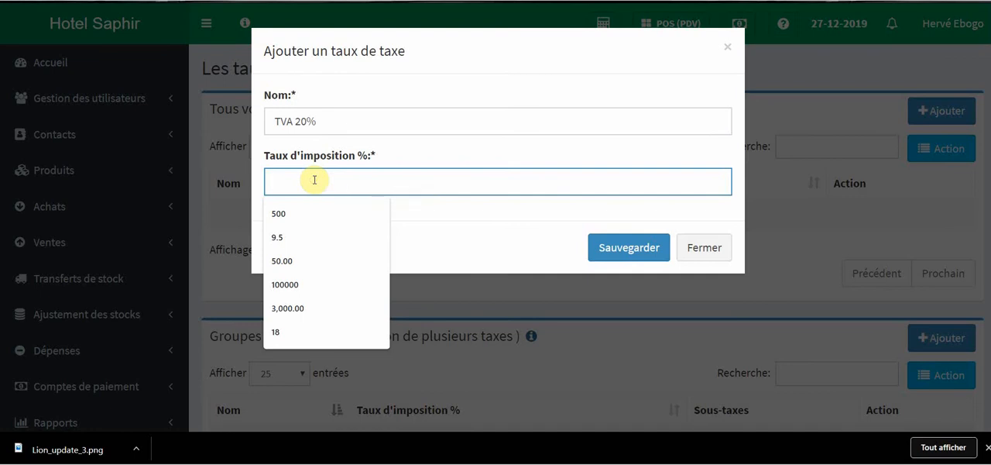
{"action": "type", "text": "20"}
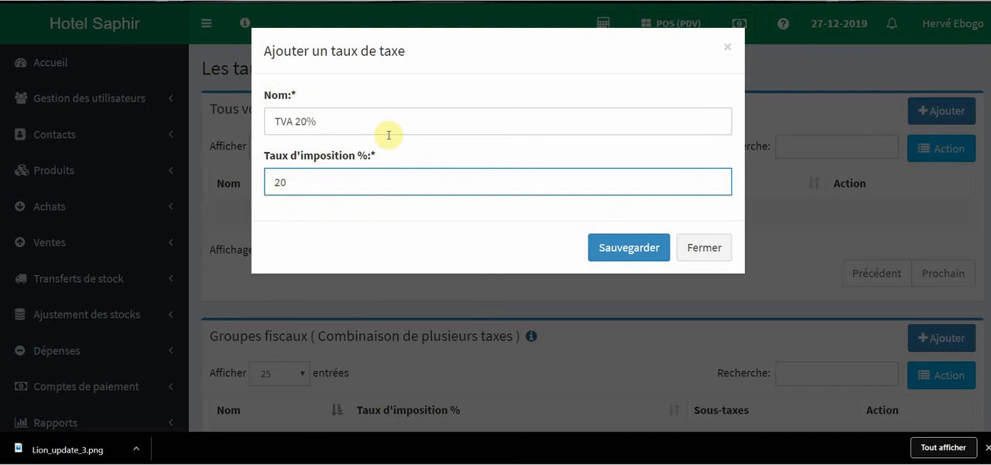
{"action": "left_click", "coordinate": [641, 248]}
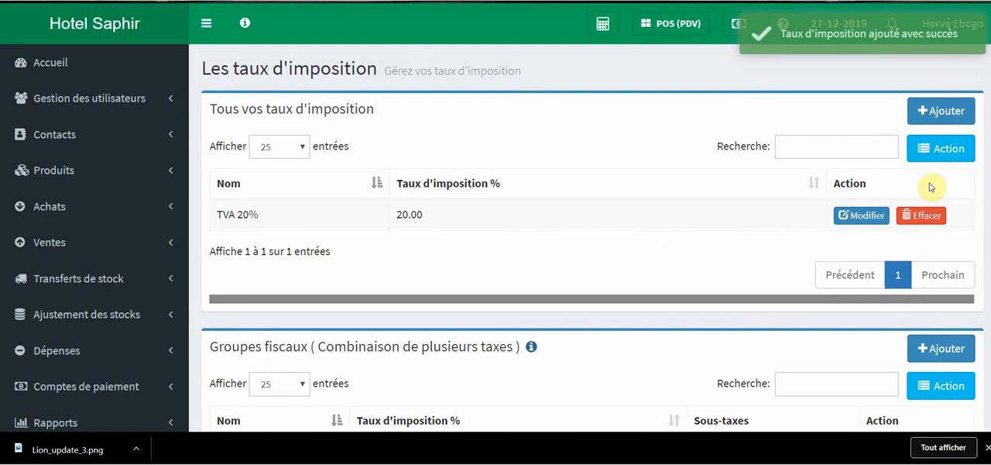
Step: Add and save another tax rate named "TPS 9.50 %" with a percentage of 9.5
{"action": "left_click", "coordinate": [944, 112]}
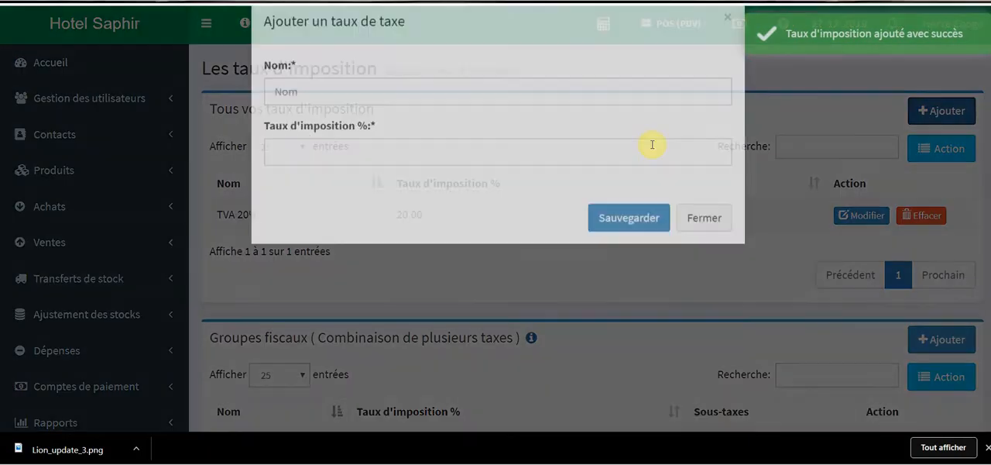
{"action": "left_click", "coordinate": [320, 126]}
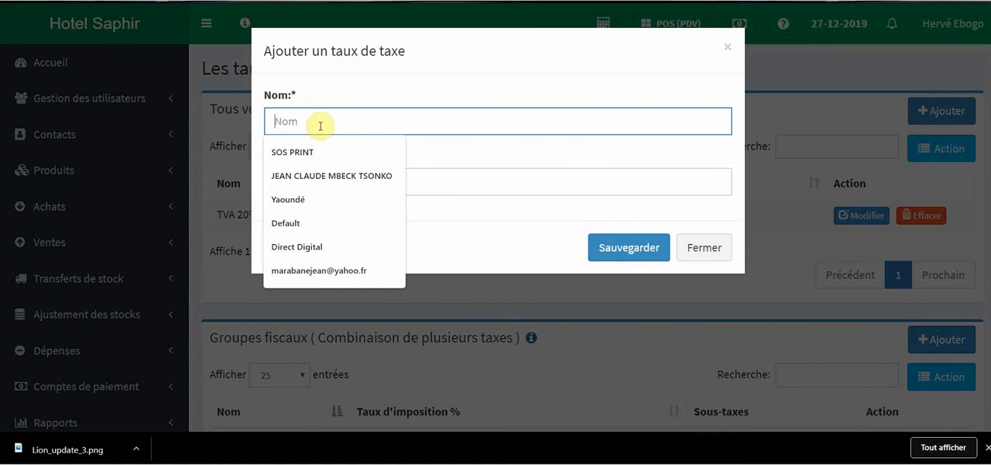
{"action": "type", "text": "TPS 9.50 %"}
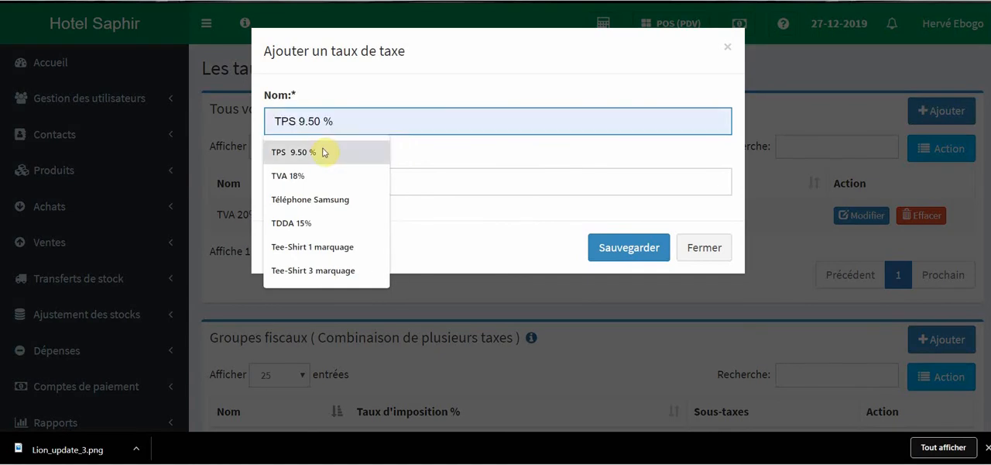
{"action": "left_click", "coordinate": [324, 152]}
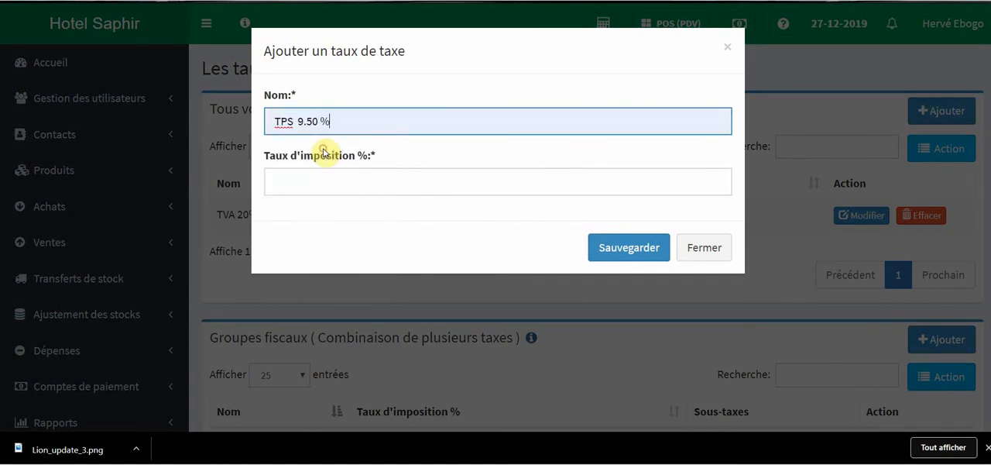
{"action": "left_click", "coordinate": [323, 181]}
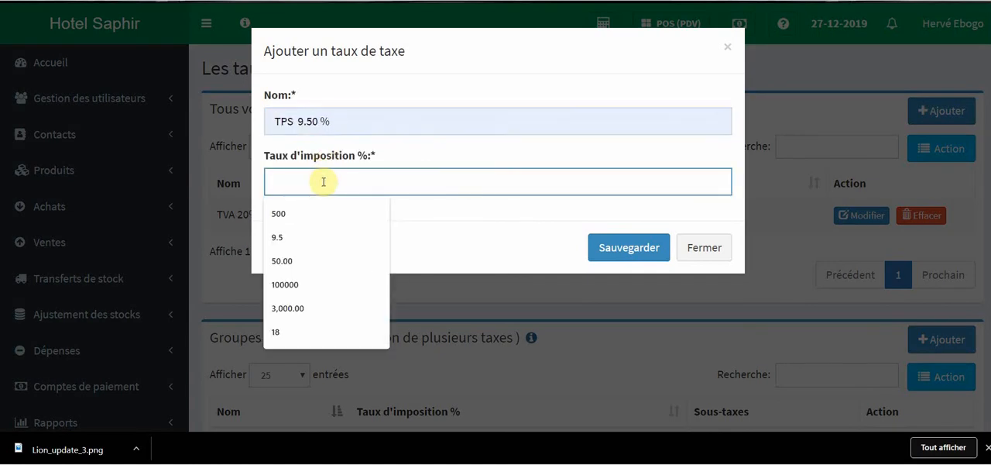
{"action": "type", "text": "9"}
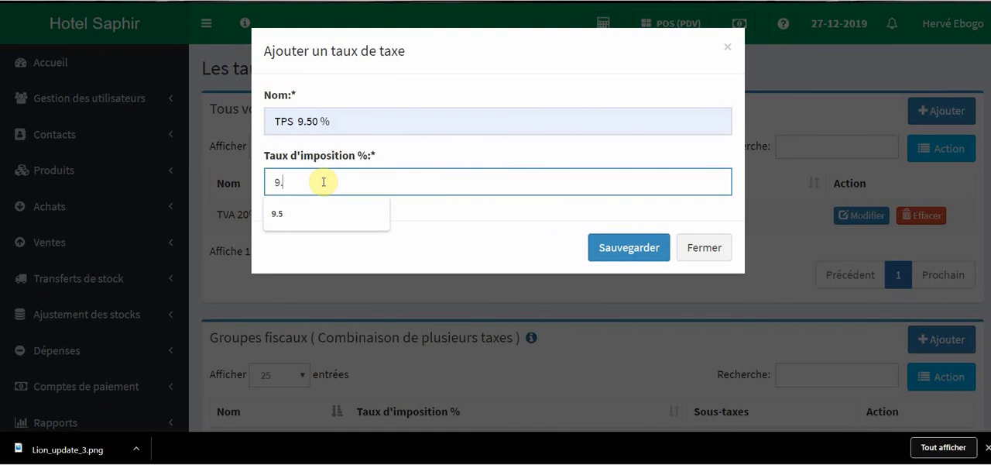
{"action": "type", "text": ".5"}
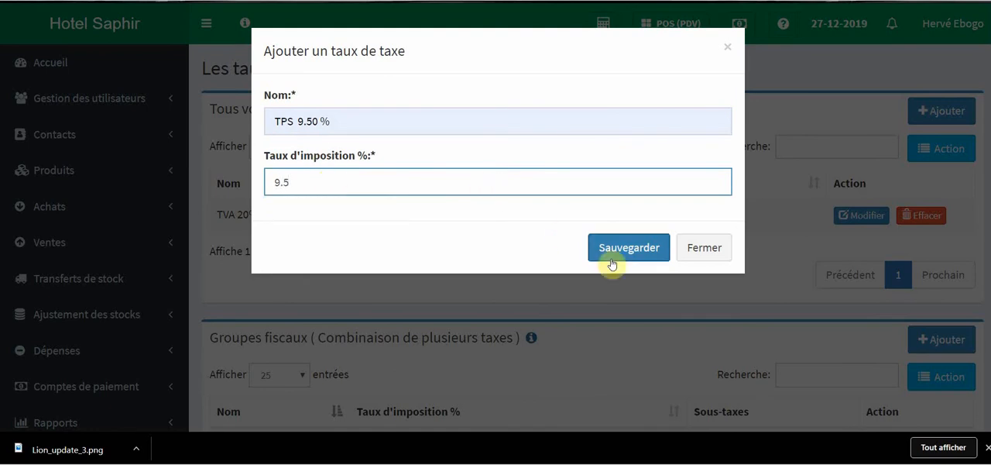
{"action": "left_click", "coordinate": [629, 248]}
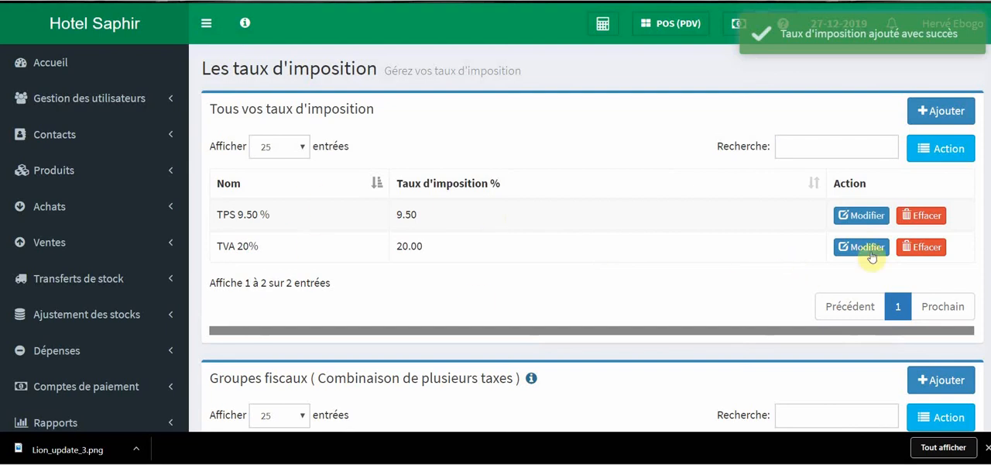
Step: Add and save a tax rate named "Eps 5%" with a percentage of 5
{"action": "left_click", "coordinate": [950, 111]}
{"action": "left_click", "coordinate": [365, 127]}
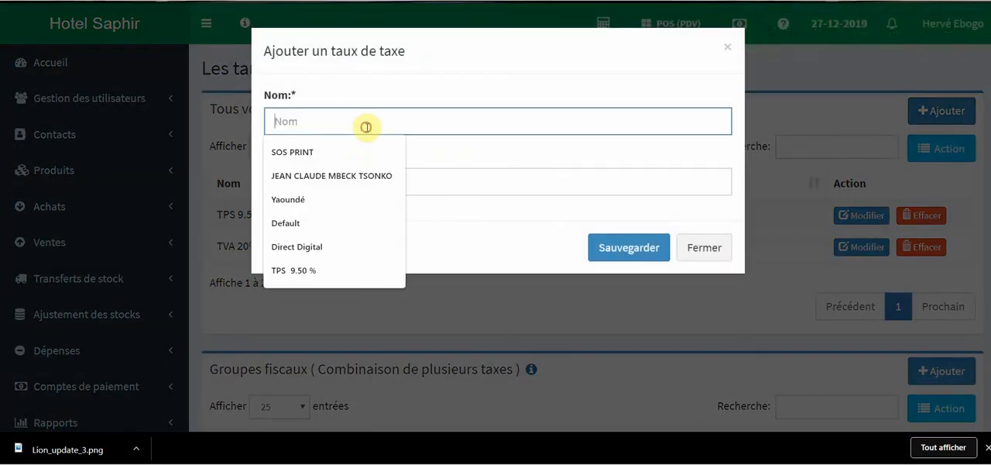
{"action": "type", "text": "Eps"}
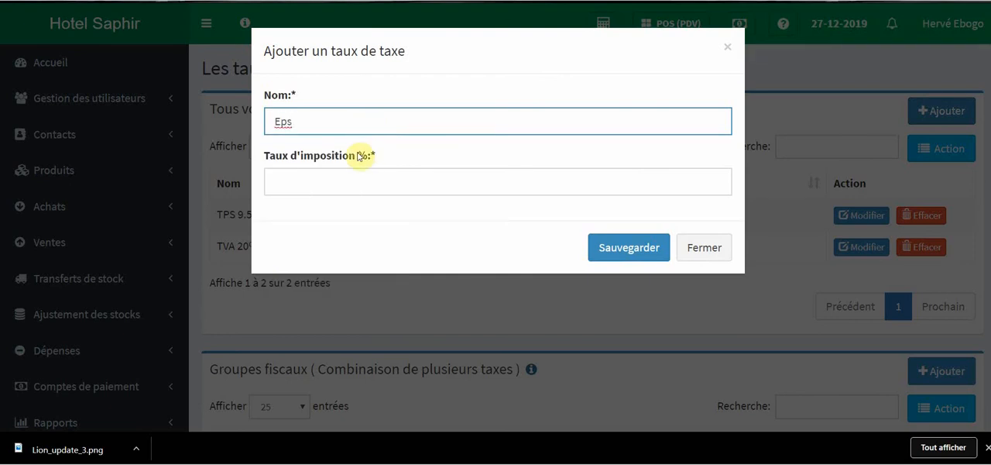
{"action": "double_click", "coordinate": [361, 158]}
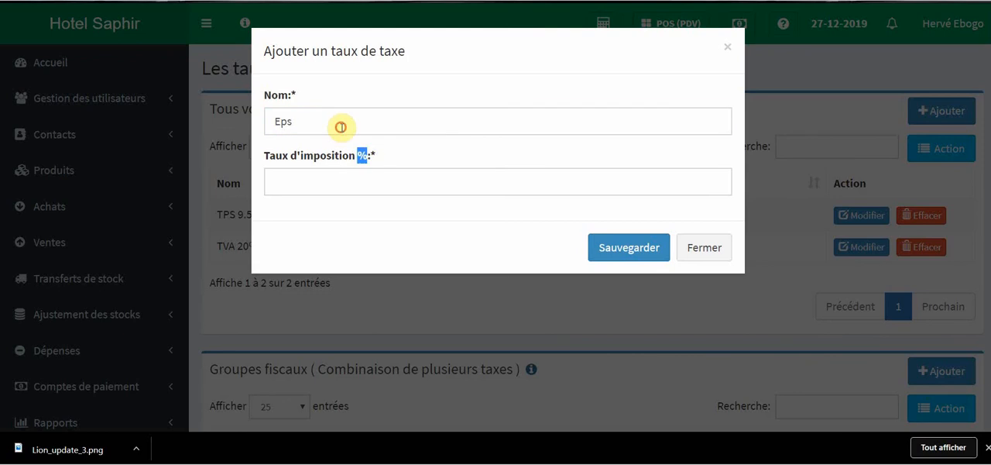
{"action": "double_click", "coordinate": [345, 127]}
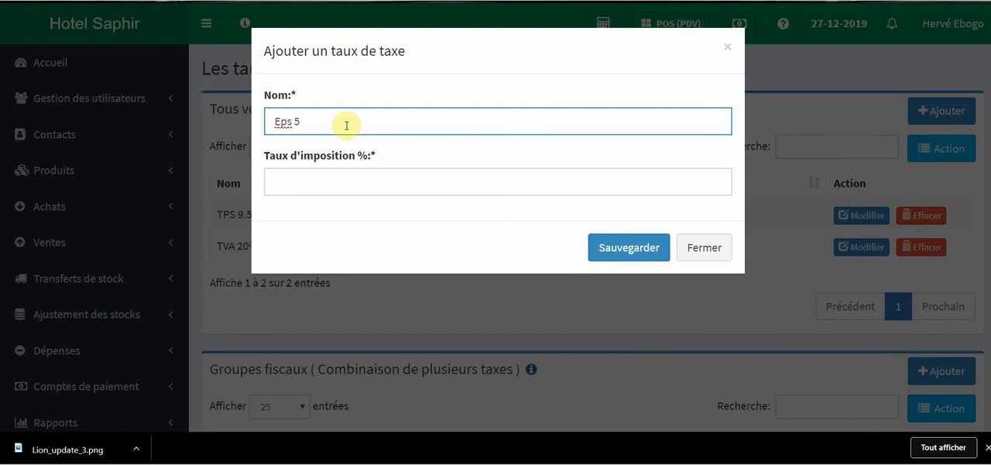
{"action": "left_click", "coordinate": [343, 180]}
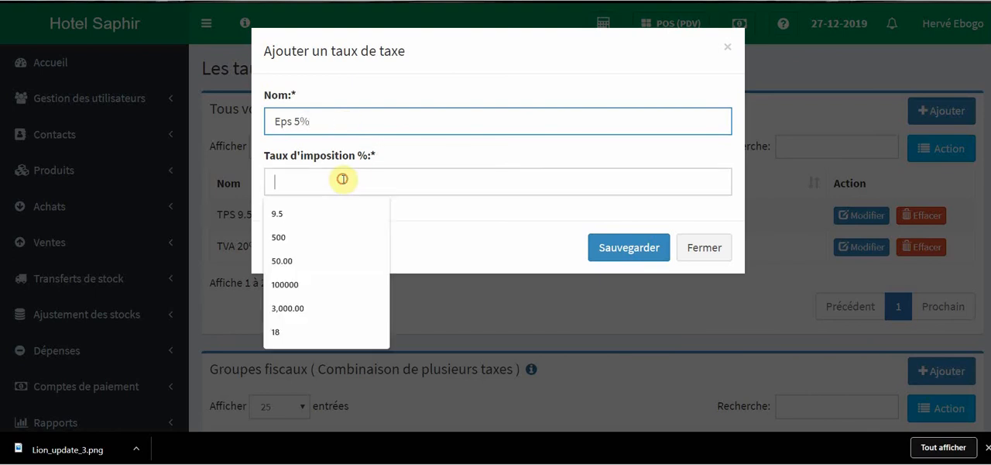
{"action": "type", "text": "5"}
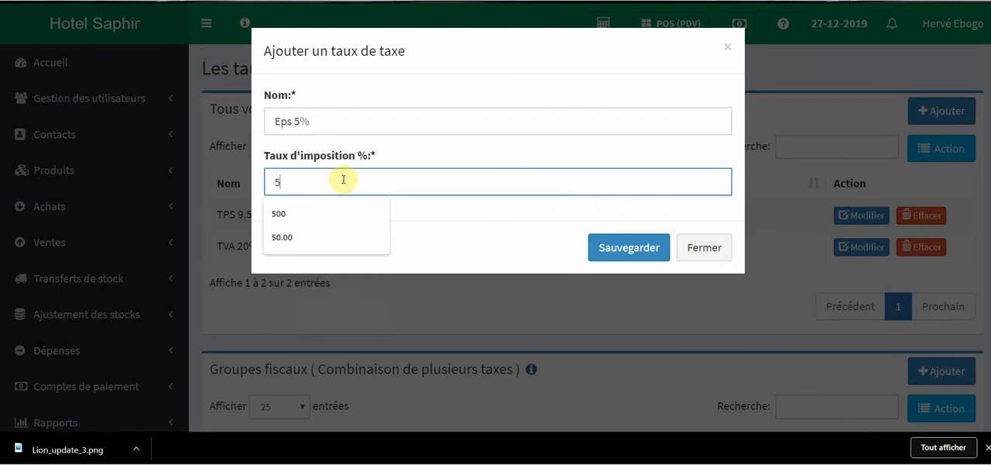
{"action": "left_click", "coordinate": [624, 247]}
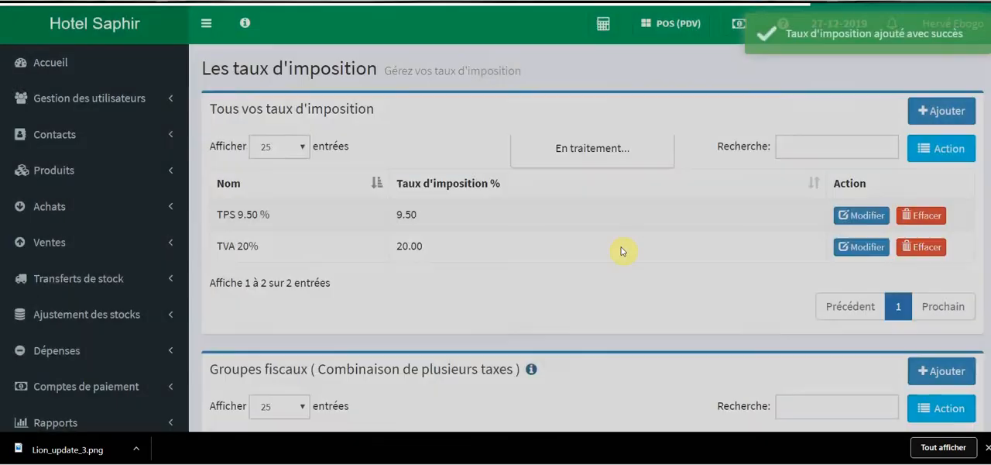
Step: Start a new tax group and enter "TPS 9.50 %" as its name
{"action": "scroll", "coordinate": [535, 197], "scroll_direction": "down", "scroll_amount": 3}
{"action": "scroll", "coordinate": [550, 203], "scroll_direction": "up", "scroll_amount": 2}
{"action": "scroll", "coordinate": [542, 197], "scroll_direction": "up", "scroll_amount": 2}
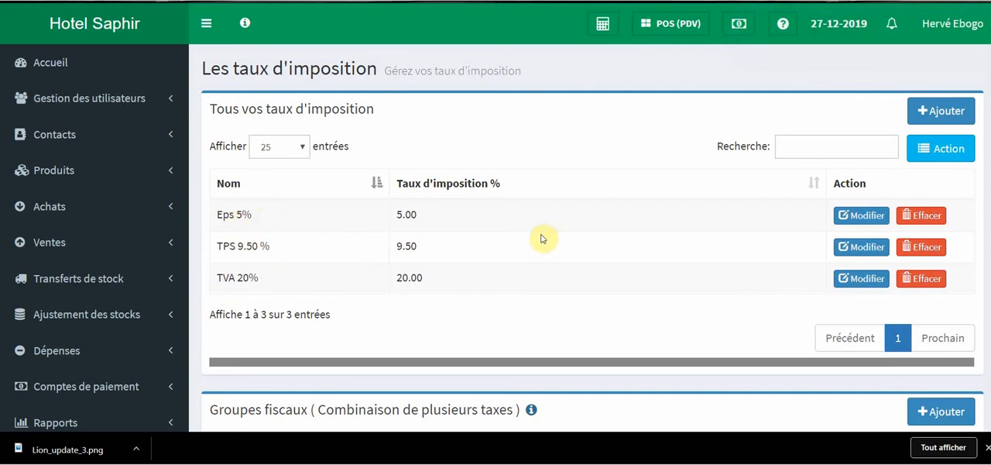
{"action": "scroll", "coordinate": [537, 237], "scroll_direction": "down", "scroll_amount": 4}
{"action": "scroll", "coordinate": [519, 232], "scroll_direction": "down", "scroll_amount": 1}
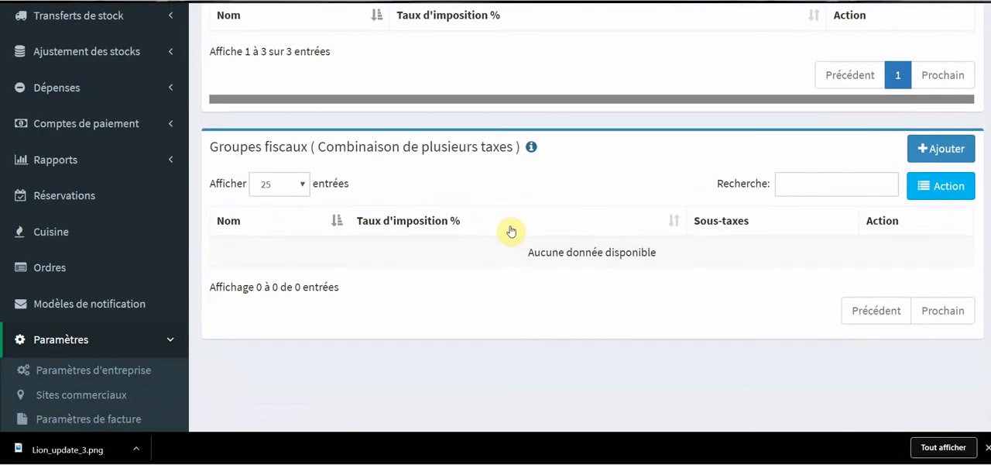
{"action": "scroll", "coordinate": [357, 241], "scroll_direction": "up", "scroll_amount": 3}
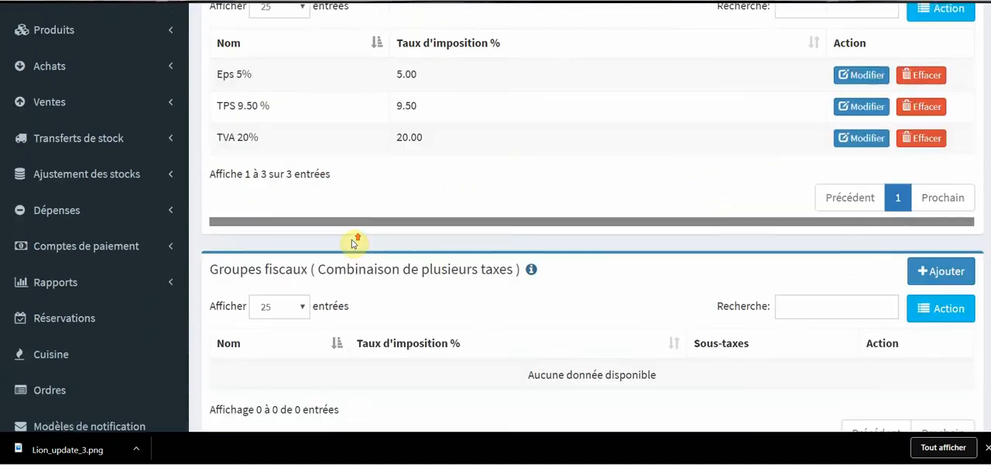
{"action": "scroll", "coordinate": [278, 272], "scroll_direction": "down", "scroll_amount": 2}
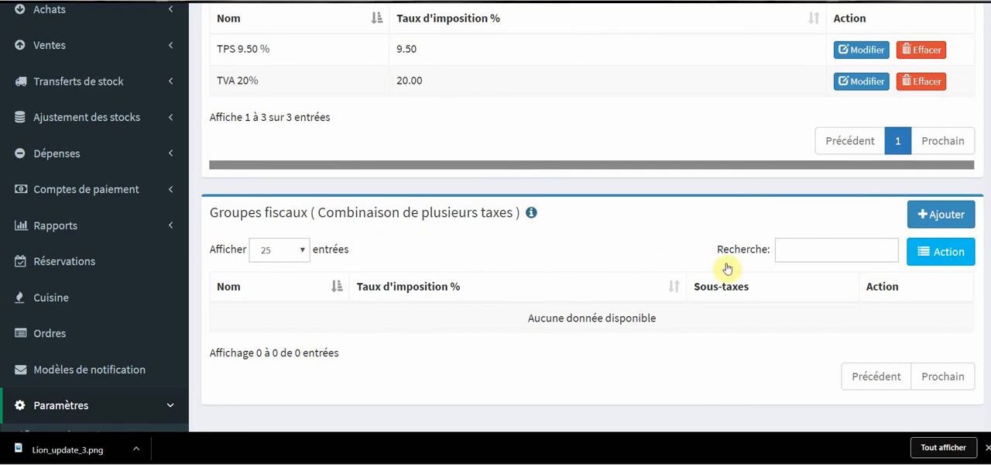
{"action": "left_click", "coordinate": [946, 216]}
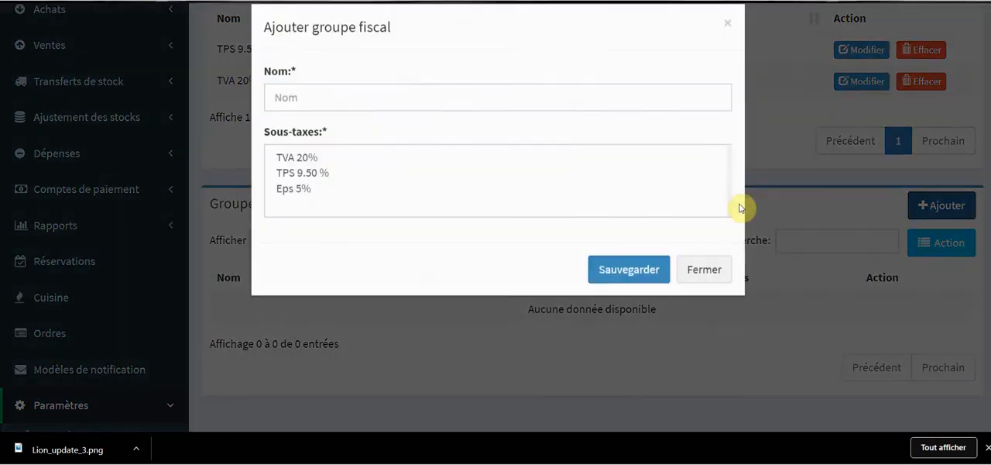
{"action": "left_click", "coordinate": [338, 114]}
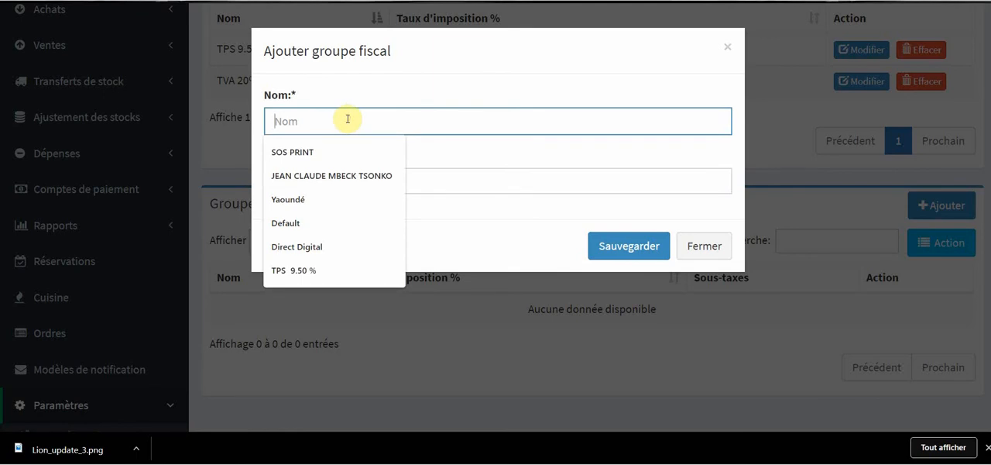
{"action": "left_click", "coordinate": [334, 269]}
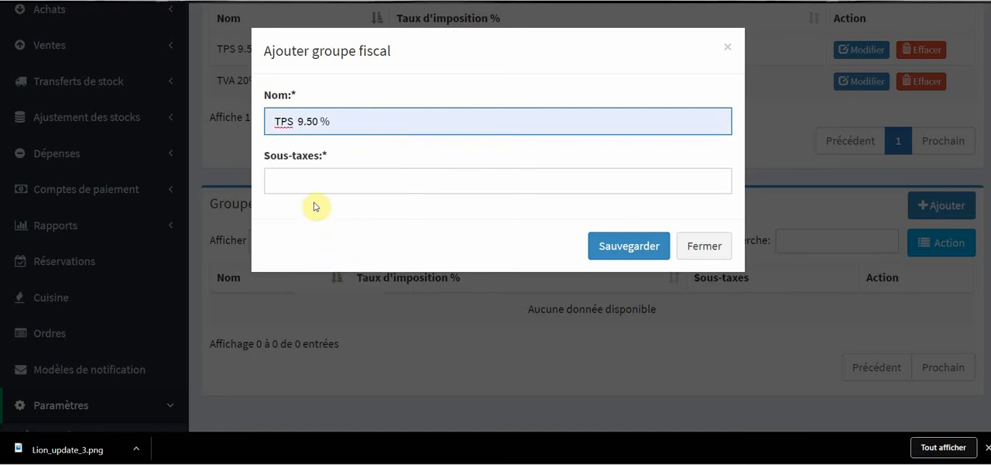
Step: Add Eps 5%, TVA 20% and TPS 9.50 % as the sub-taxes of the new tax group
{"action": "left_click", "coordinate": [327, 178]}
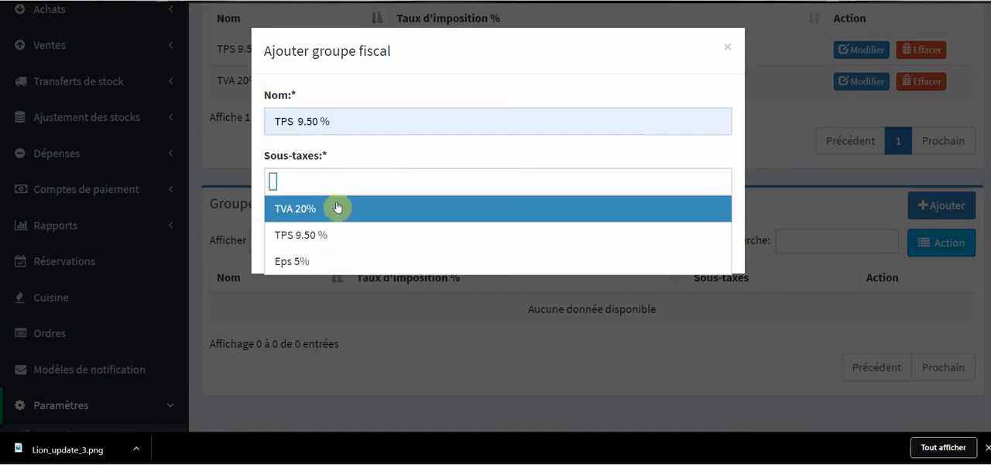
{"action": "left_click", "coordinate": [325, 181]}
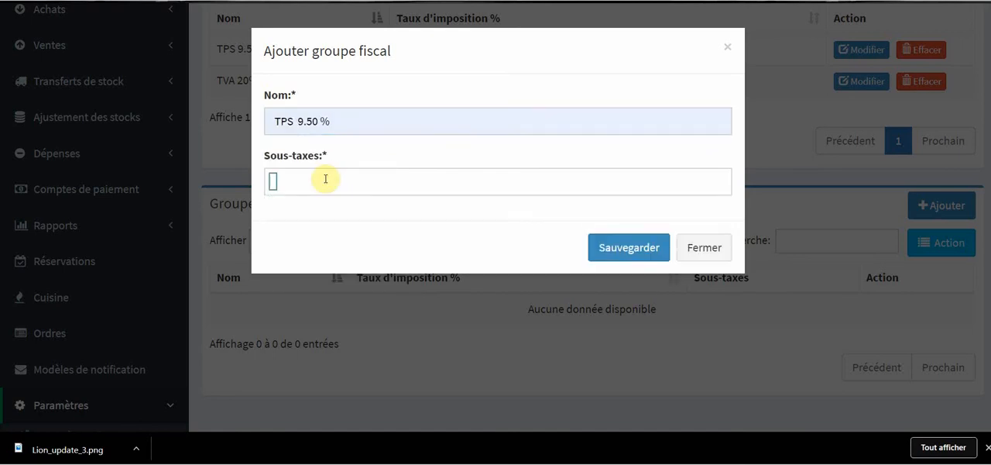
{"action": "left_click", "coordinate": [325, 179]}
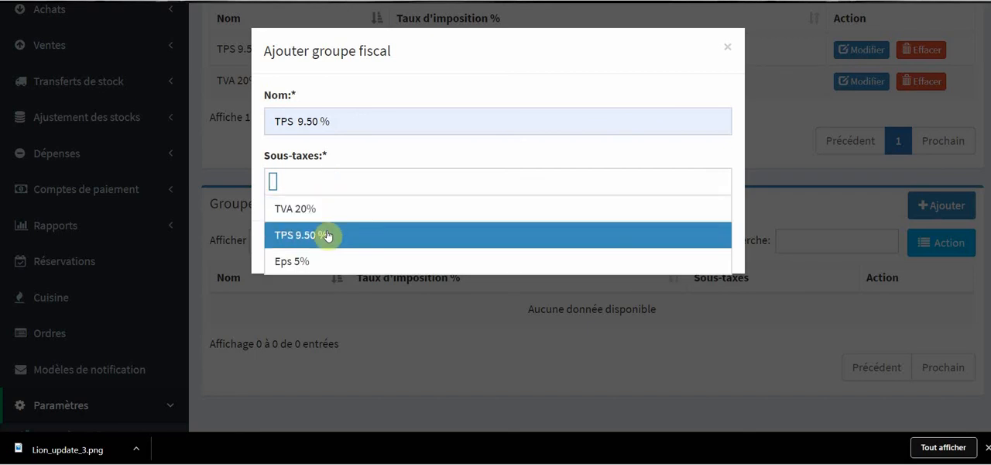
{"action": "left_click", "coordinate": [325, 260]}
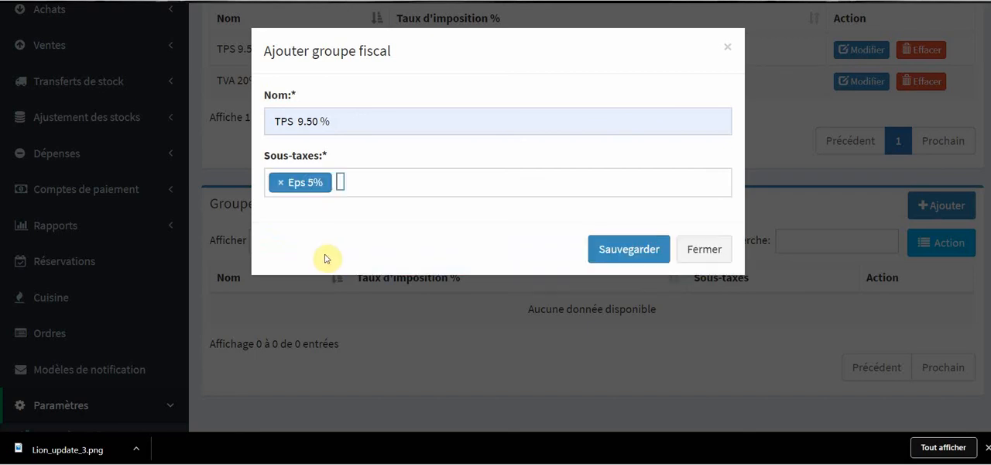
{"action": "left_click", "coordinate": [380, 181]}
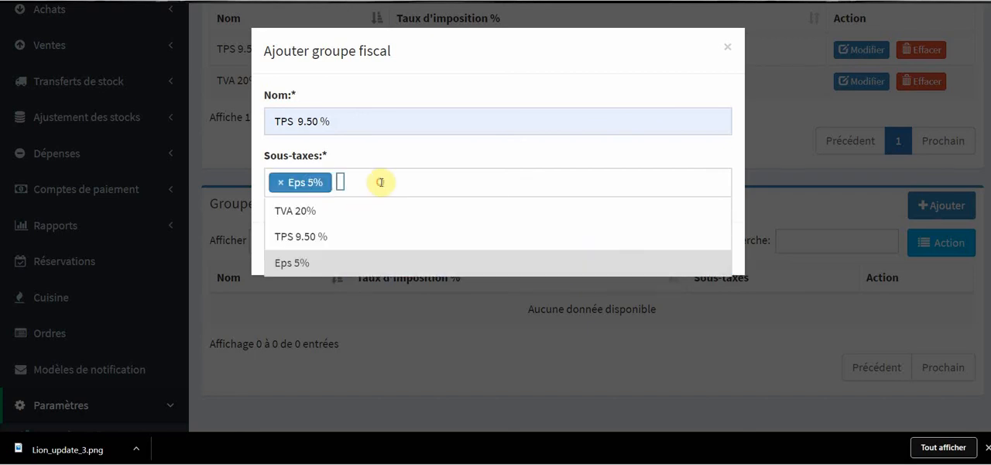
{"action": "left_click", "coordinate": [354, 211]}
{"action": "left_click", "coordinate": [465, 181]}
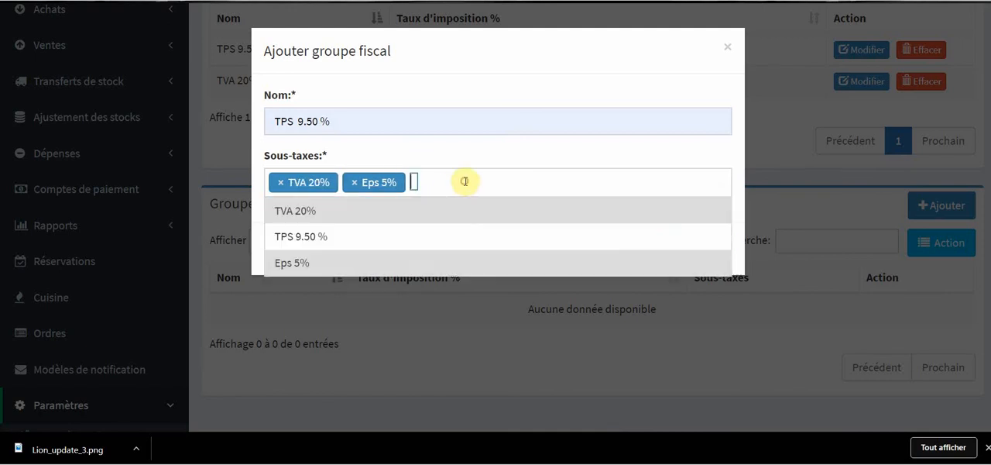
{"action": "left_click", "coordinate": [427, 245]}
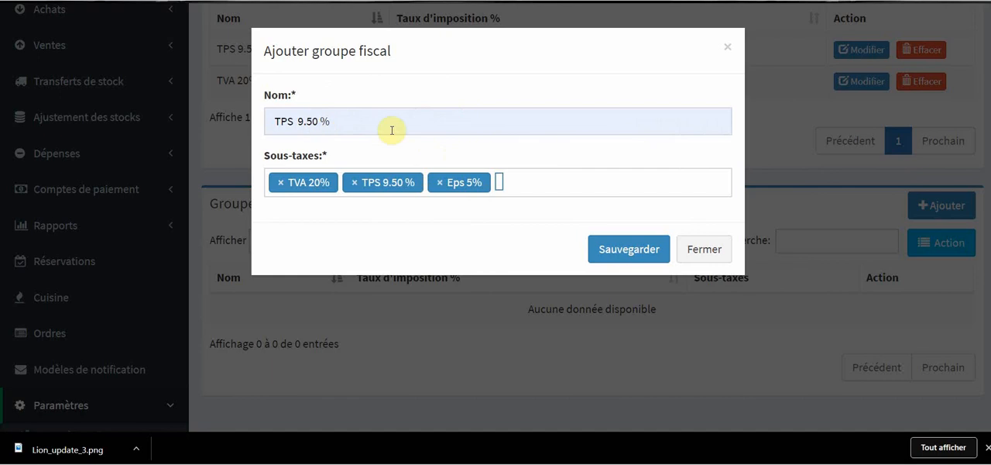
Step: Replace the tax group's name with "Groupe de taxe" and save the group
{"action": "left_click_drag", "start_coordinate": [350, 122], "coordinate": [235, 124]}
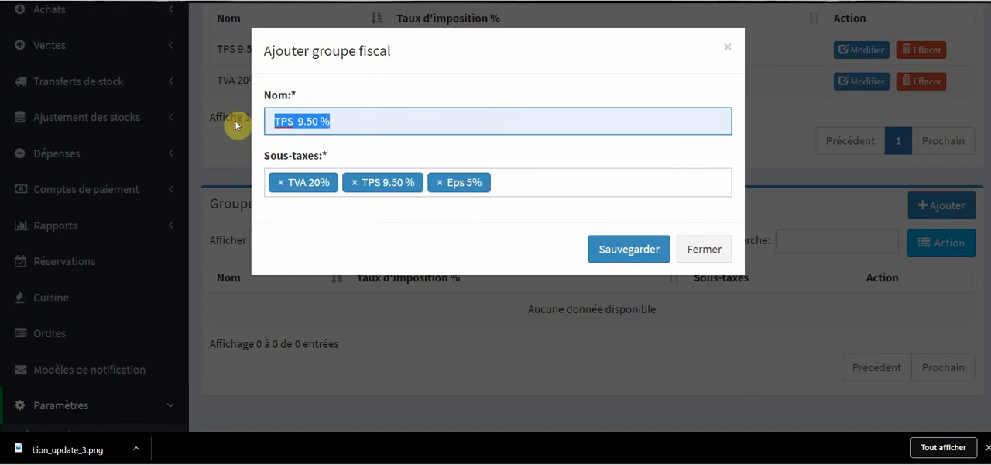
{"action": "type", "text": "Gr"}
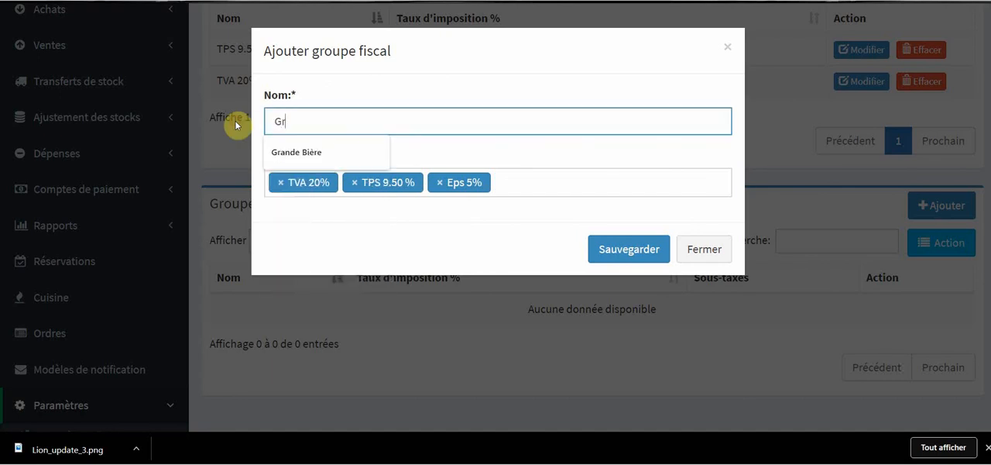
{"action": "type", "text": "oupe de ta"}
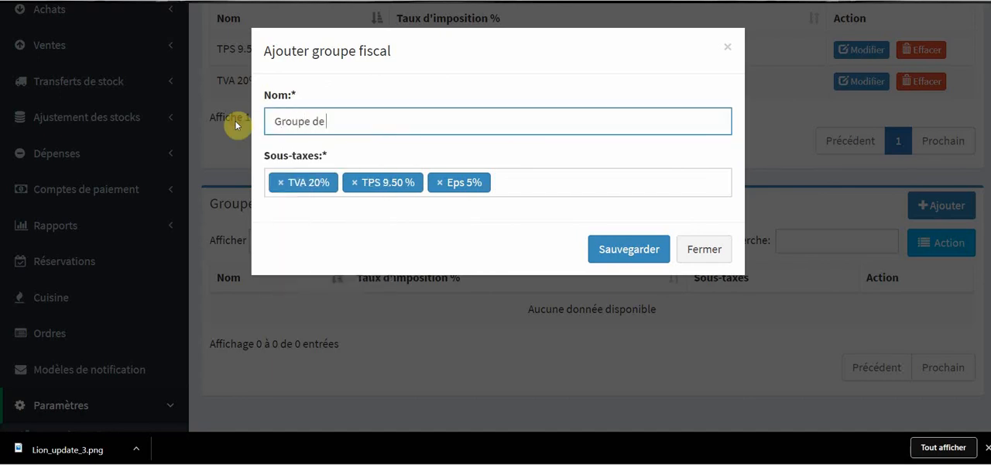
{"action": "type", "text": "xe"}
{"action": "left_click", "coordinate": [628, 249]}
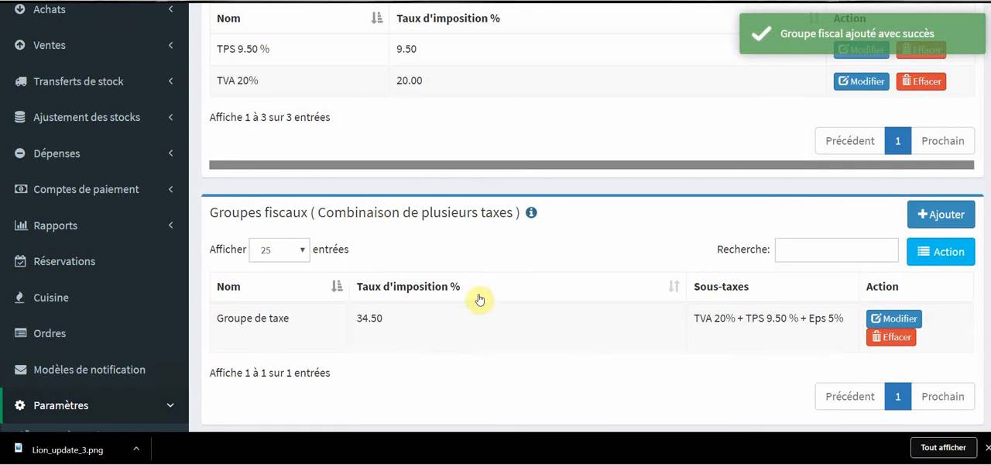
{"action": "scroll", "coordinate": [480, 299], "scroll_direction": "down", "scroll_amount": 1}
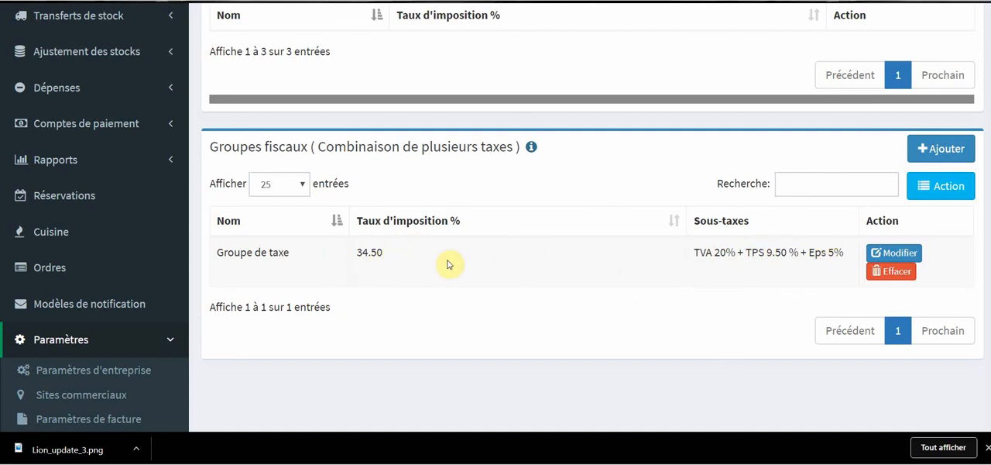
{"action": "scroll", "coordinate": [599, 221], "scroll_direction": "down", "scroll_amount": 1}
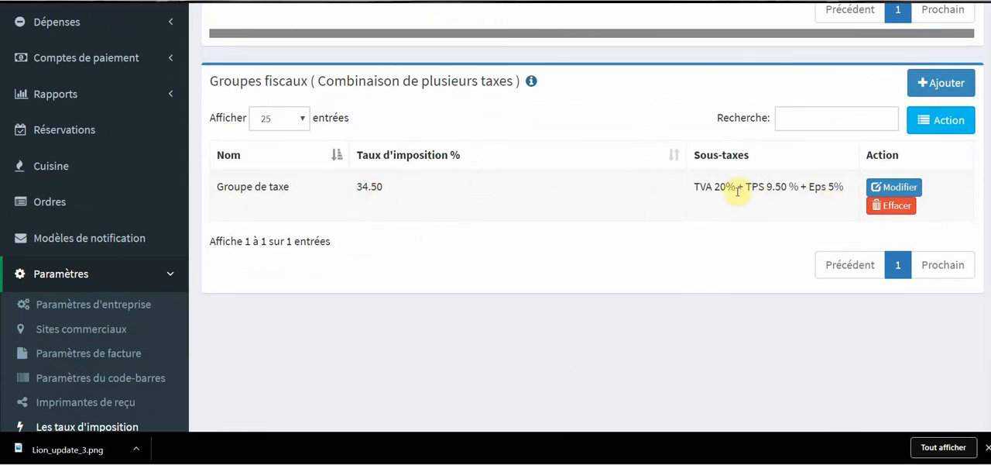
{"action": "scroll", "coordinate": [526, 169], "scroll_direction": "down", "scroll_amount": 2}
{"action": "scroll", "coordinate": [517, 185], "scroll_direction": "up", "scroll_amount": 1}
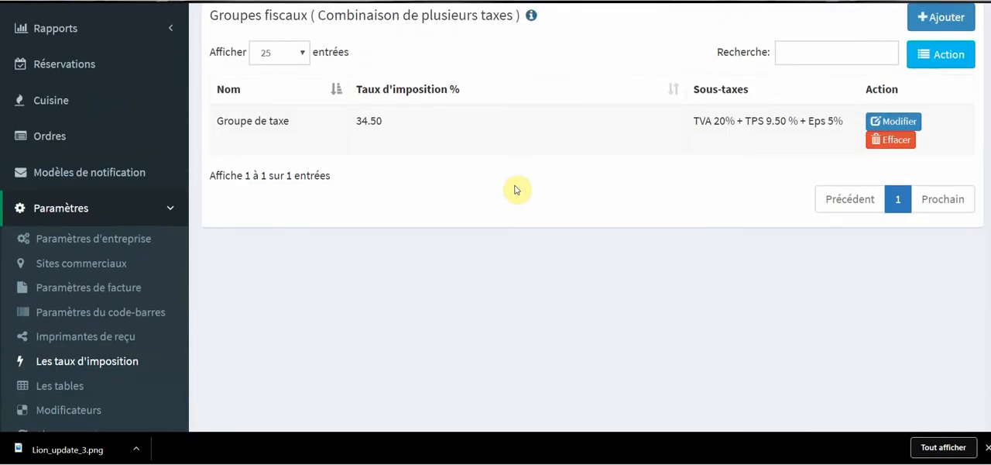